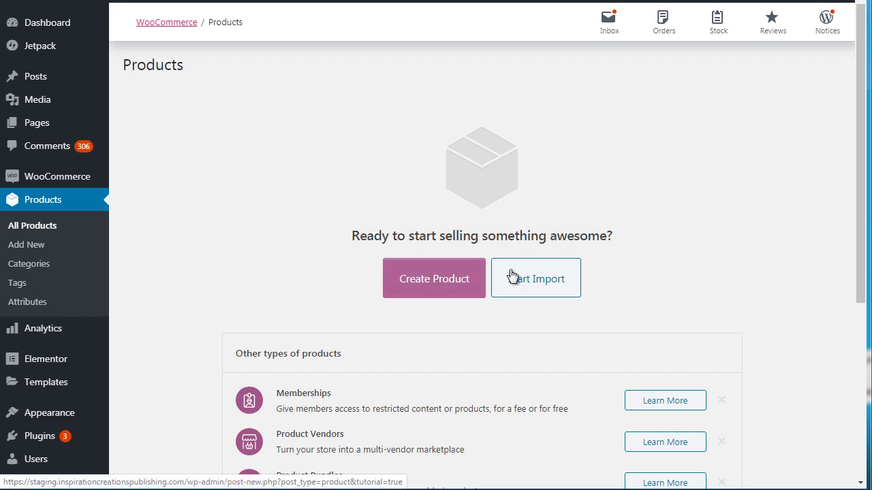
# Step: Start creating a new product, dismiss the guided tour, and name the product "Book 1"
pyautogui.click(453, 283)
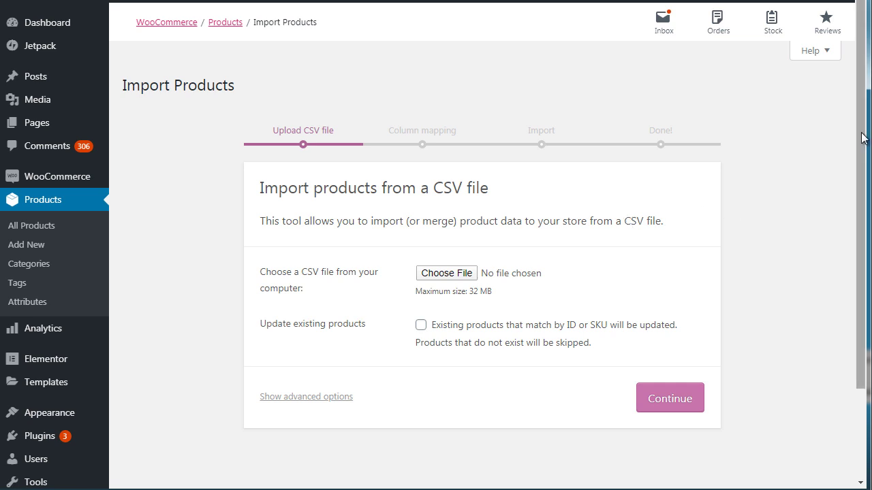
pyautogui.moveTo(862, 138)
pyautogui.mouseDown()
pyautogui.moveTo(858, 243)
pyautogui.moveTo(862, 150)
pyautogui.mouseUp()
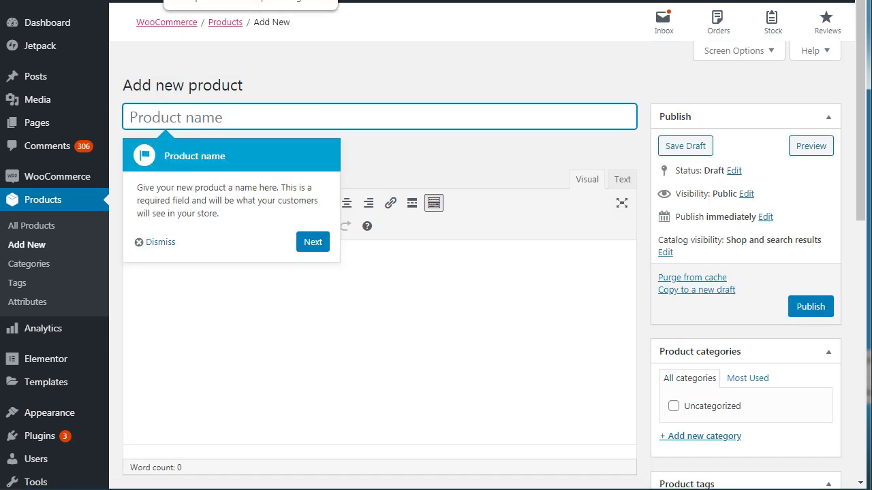
pyautogui.click(323, 247)
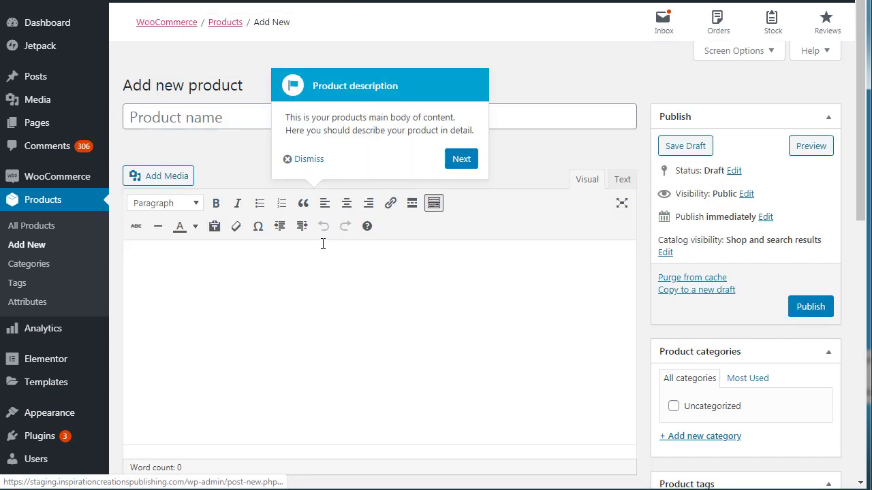
pyautogui.click(309, 159)
pyautogui.click(218, 117)
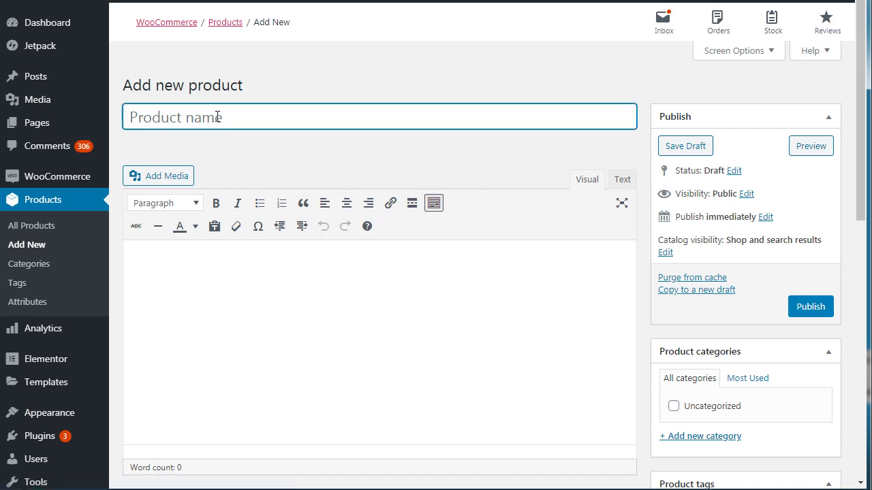
pyautogui.write('Book ')
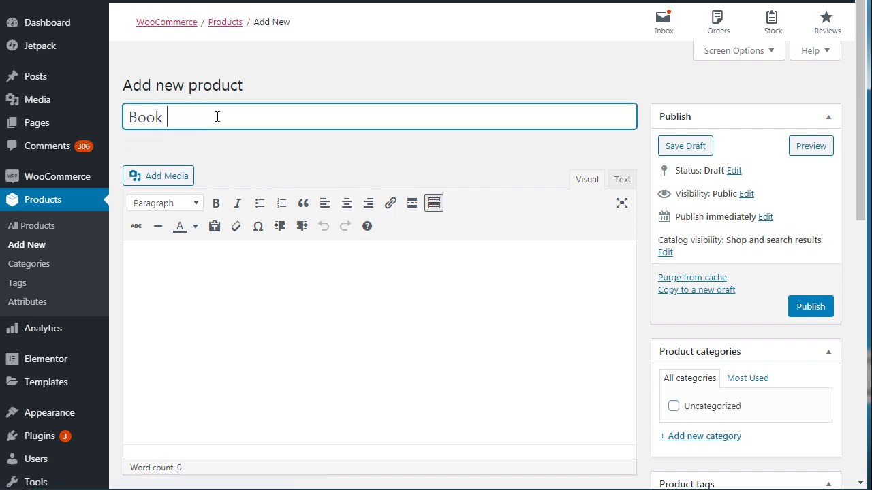
pyautogui.write('1')
# Step: Enter "Description" in the main product description and format it as a bulleted list
pyautogui.click(216, 300)
pyautogui.write('Deslo')
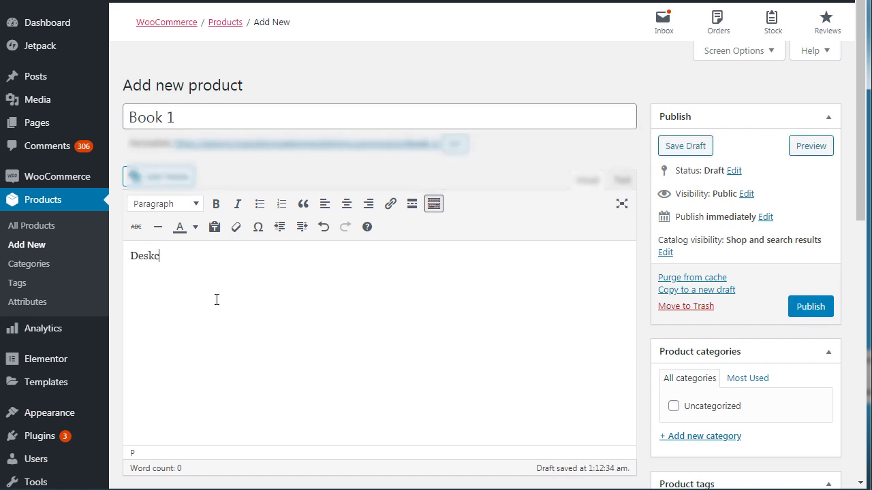
pyautogui.press('BackSpace')
pyautogui.press('BackSpace')
pyautogui.write('cription')
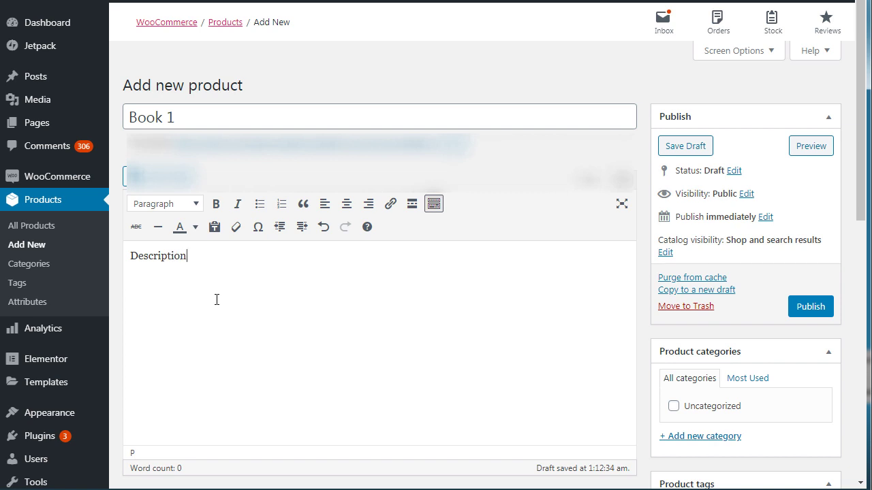
pyautogui.hotkey('ctrl', 'a')
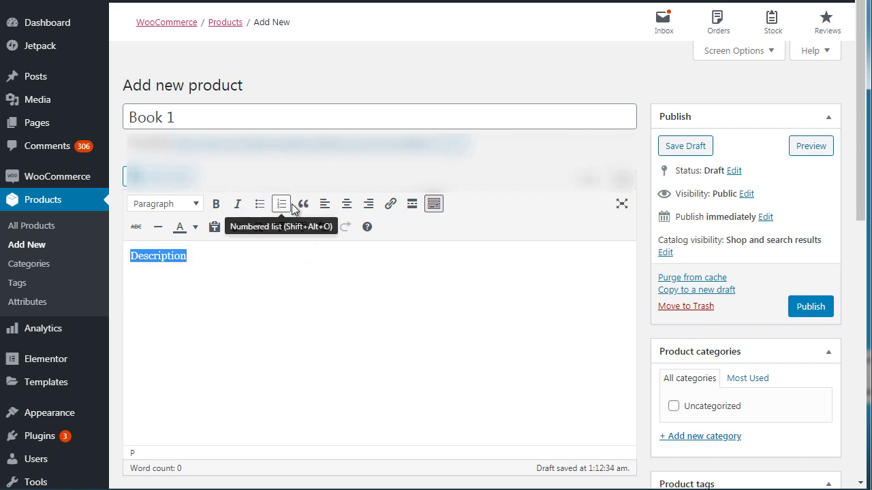
pyautogui.click(259, 206)
# Step: Add "Feature 1", "Feature 2" and "Feature 3" as further bullets below "Description" in the product description
pyautogui.click(254, 263)
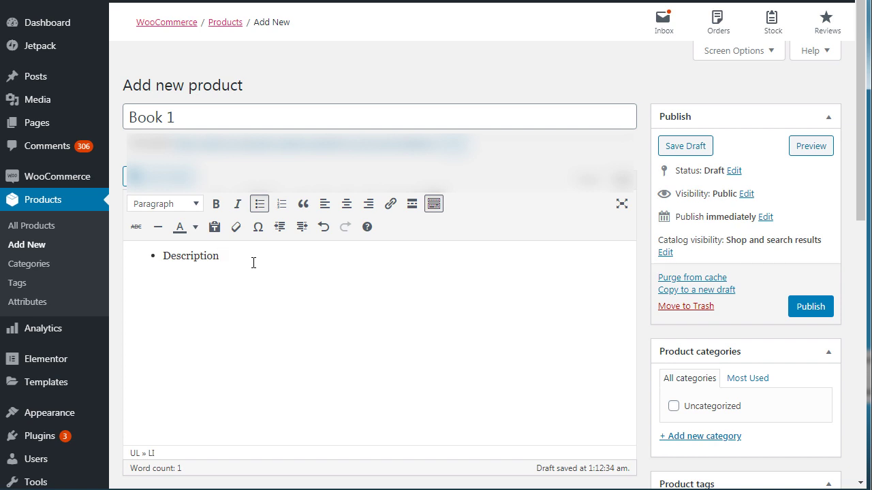
pyautogui.write('Feature 1')
pyautogui.press('Return')
pyautogui.write('Feature 2')
pyautogui.press('Return')
pyautogui.write('Feature 3')
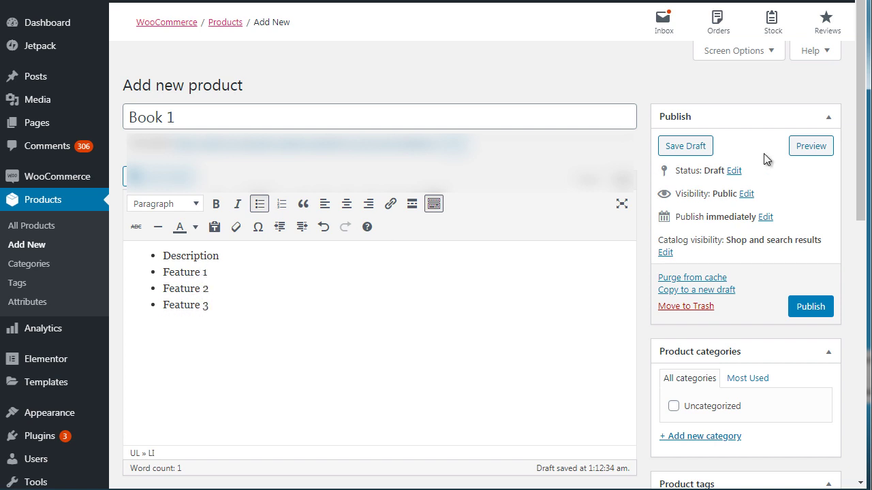
# Step: Check the available product types, keep Simple product, and mark the product as downloadable
pyautogui.moveTo(860, 119); pyautogui.dragTo(858, 291)
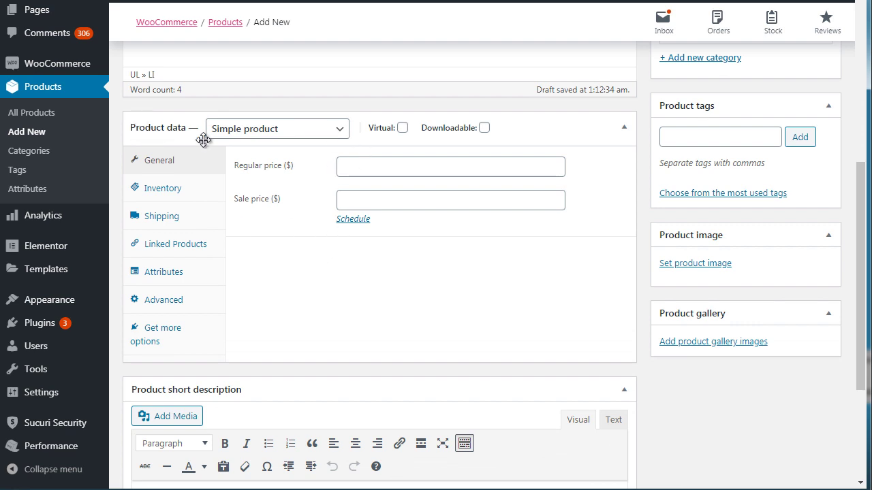
pyautogui.click(237, 135)
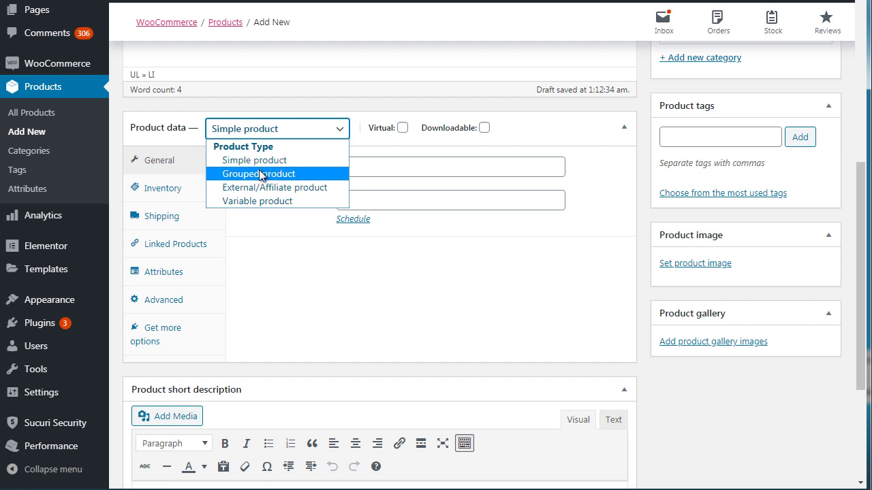
pyautogui.click(297, 110)
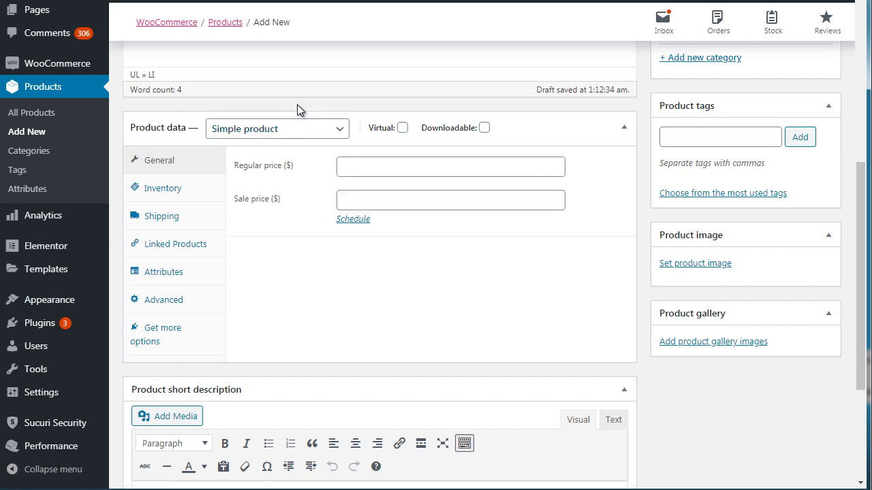
pyautogui.click(484, 128)
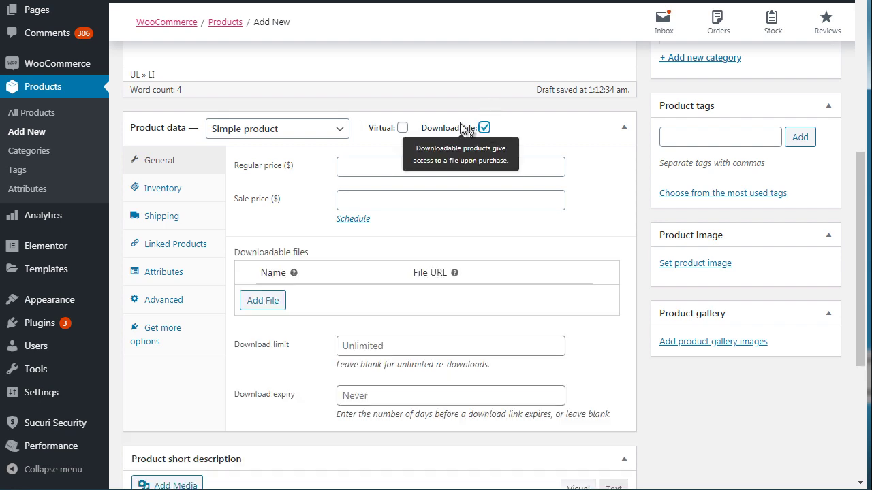
pyautogui.click(402, 128)
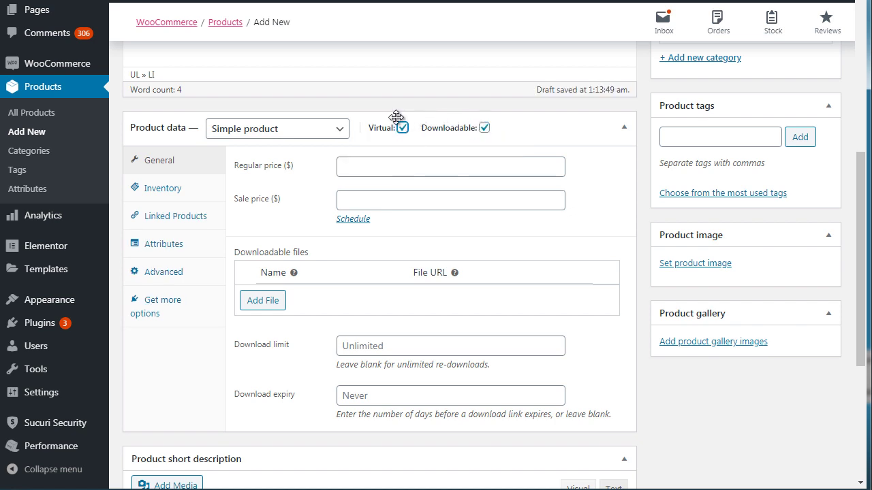
pyautogui.click(403, 128)
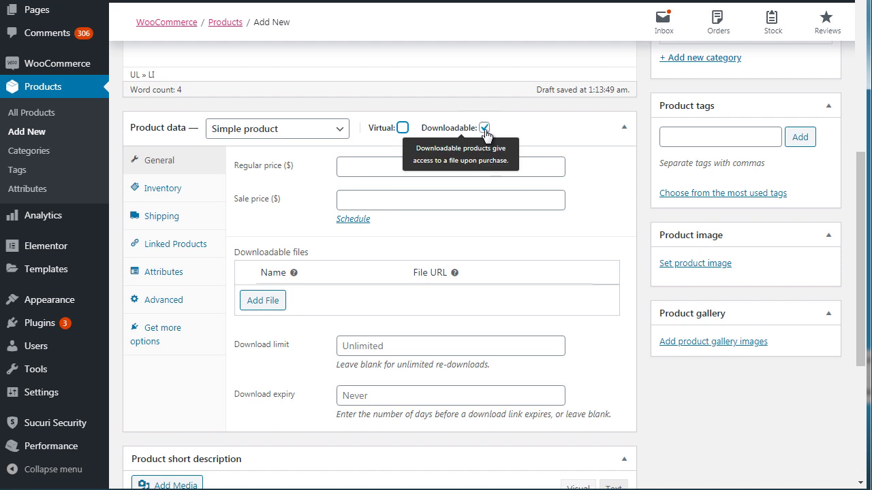
pyautogui.click(484, 128)
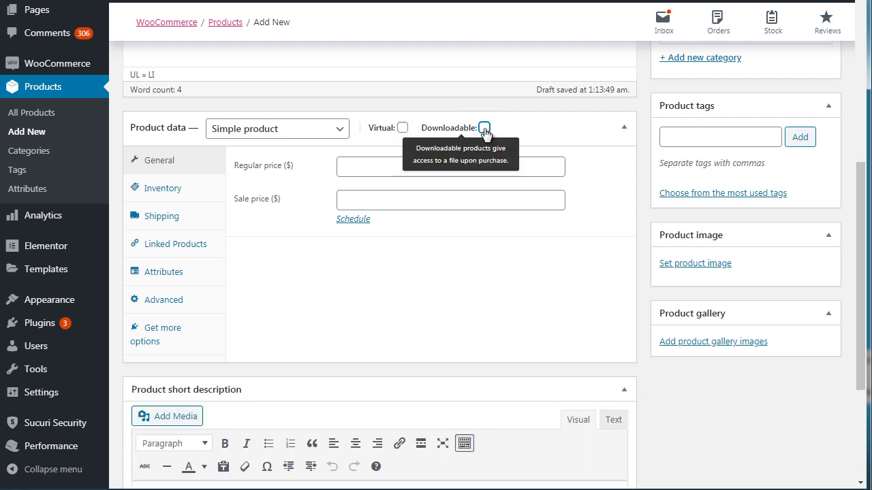
pyautogui.click(484, 128)
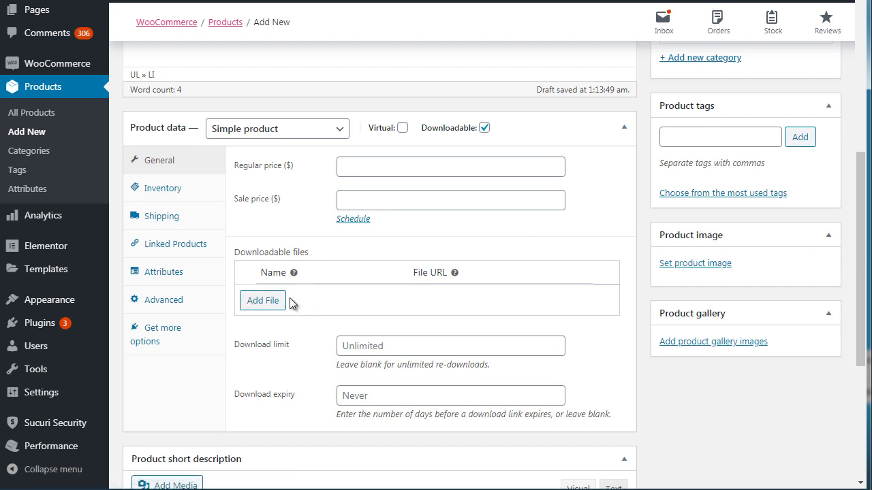
# Step: Examine the product's inventory and stock status options, shipping settings, and linked products for upsells and cross-sells
pyautogui.moveTo(861, 209)
pyautogui.mouseDown()
pyautogui.moveTo(862, 269)
pyautogui.moveTo(863, 214)
pyautogui.moveTo(855, 212)
pyautogui.mouseUp()
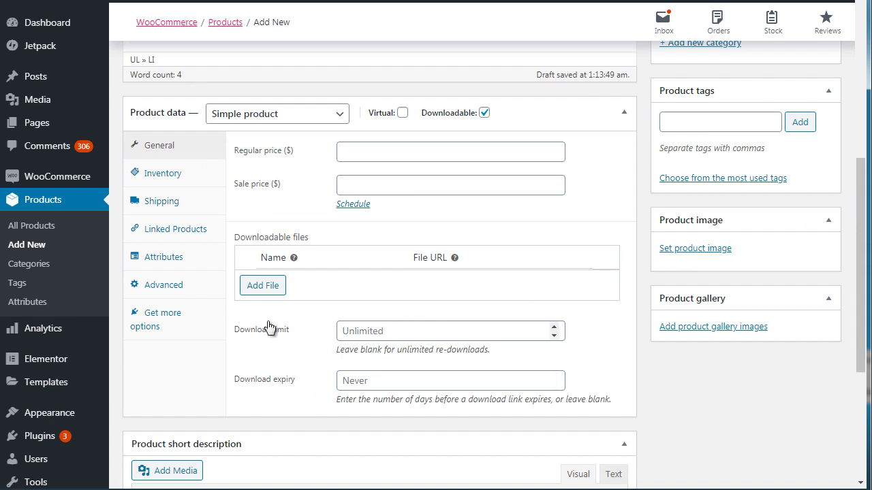
pyautogui.click(162, 175)
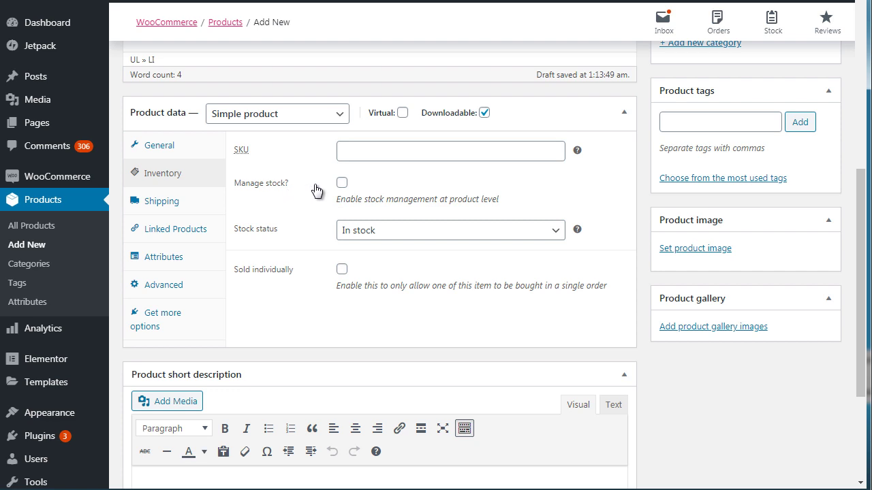
pyautogui.click(347, 236)
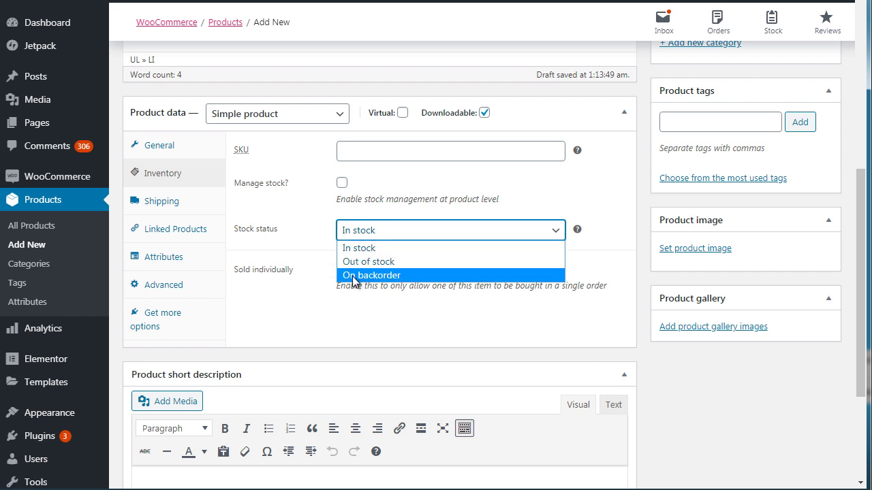
pyautogui.click(316, 239)
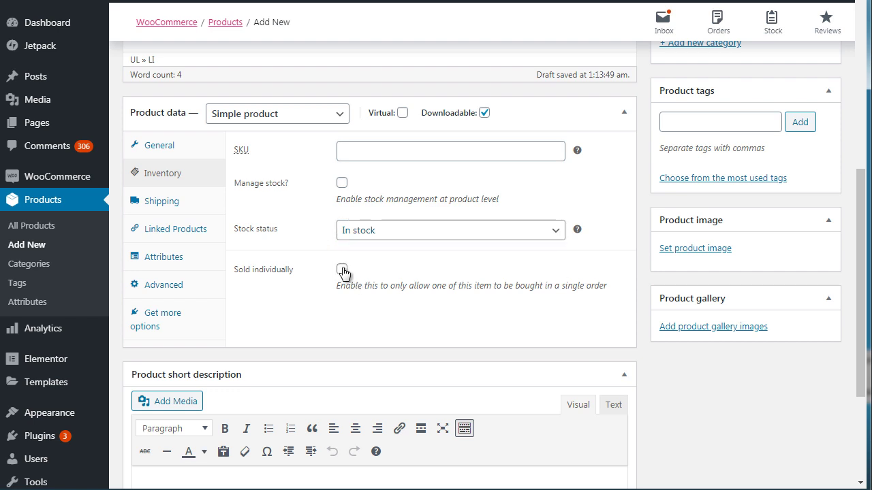
pyautogui.click(172, 202)
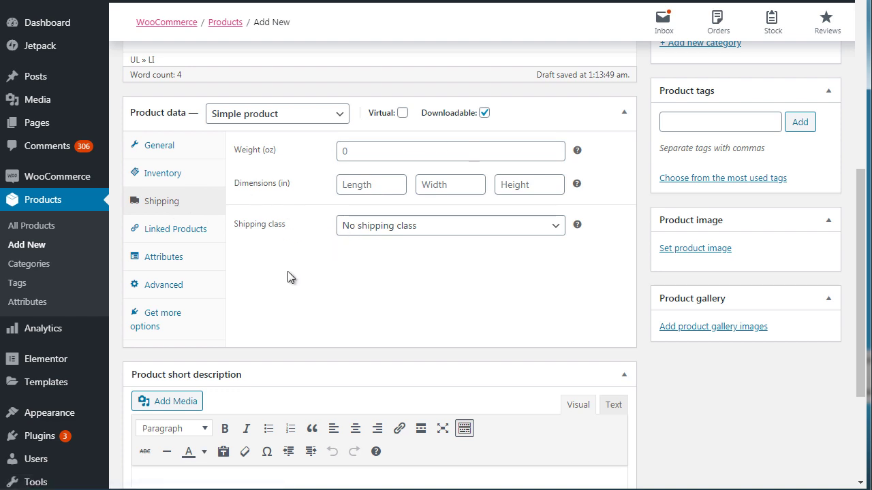
pyautogui.click(197, 235)
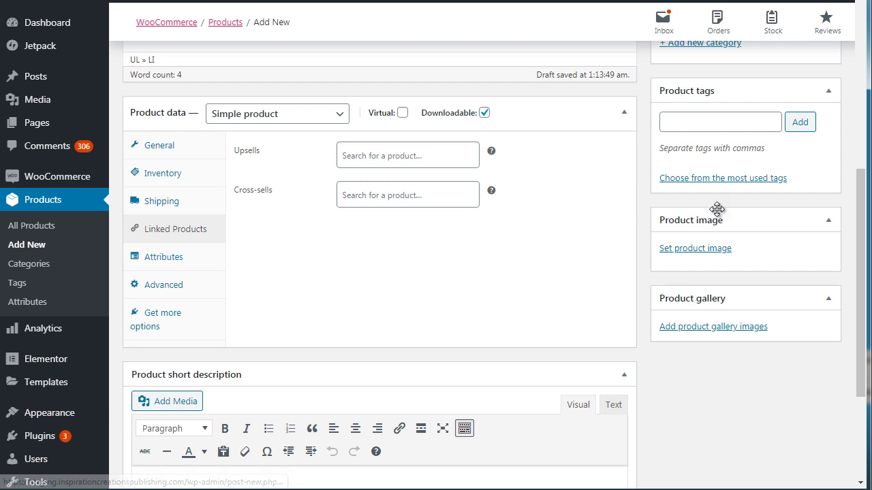
pyautogui.moveTo(861, 190); pyautogui.dragTo(861, 222)
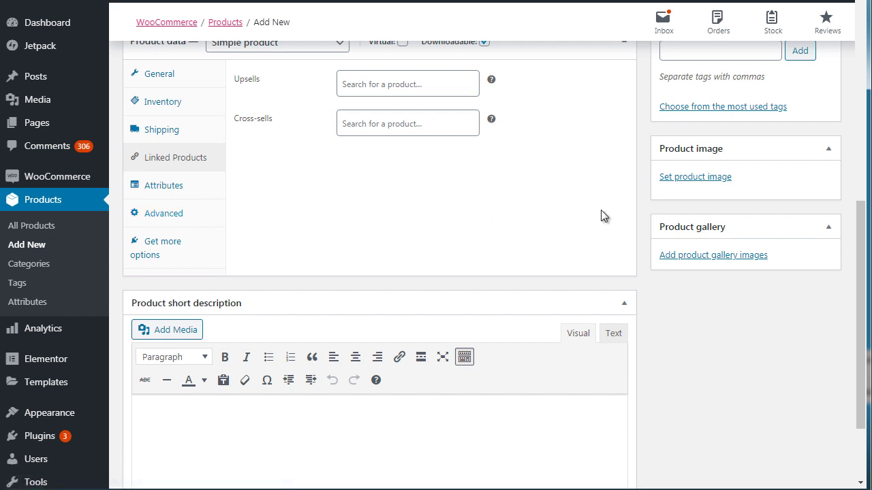
pyautogui.moveTo(862, 247)
pyautogui.mouseDown()
pyautogui.moveTo(854, 161)
pyautogui.moveTo(869, 118)
pyautogui.moveTo(863, 230)
pyautogui.mouseUp()
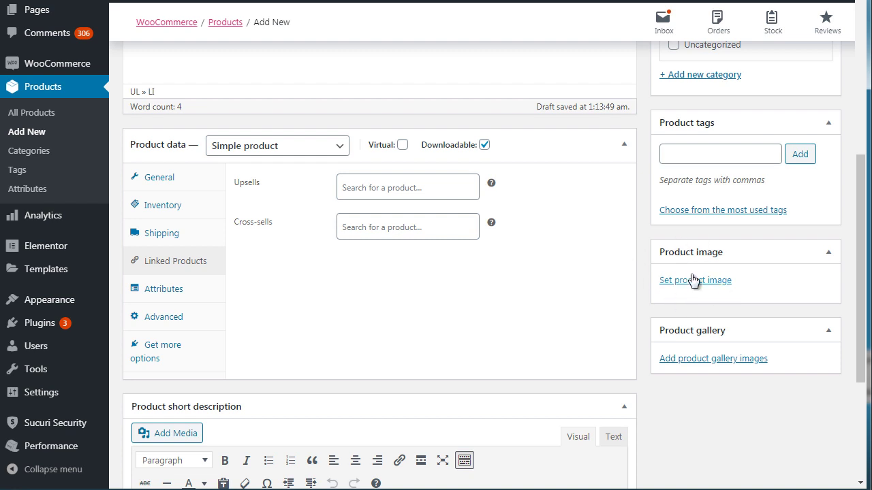
# Step: Set the product's regular price to $30 and its sale price to $10, and publish the product
pyautogui.moveTo(860, 159); pyautogui.dragTo(860, 80)
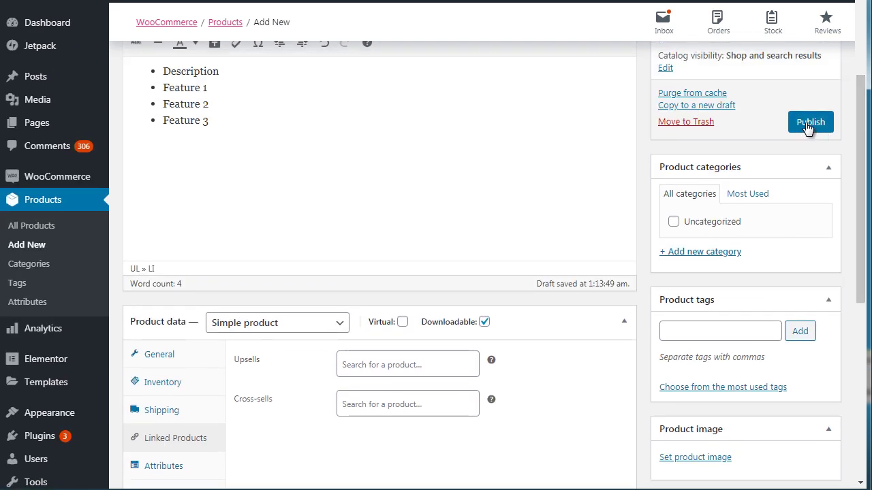
pyautogui.click(165, 361)
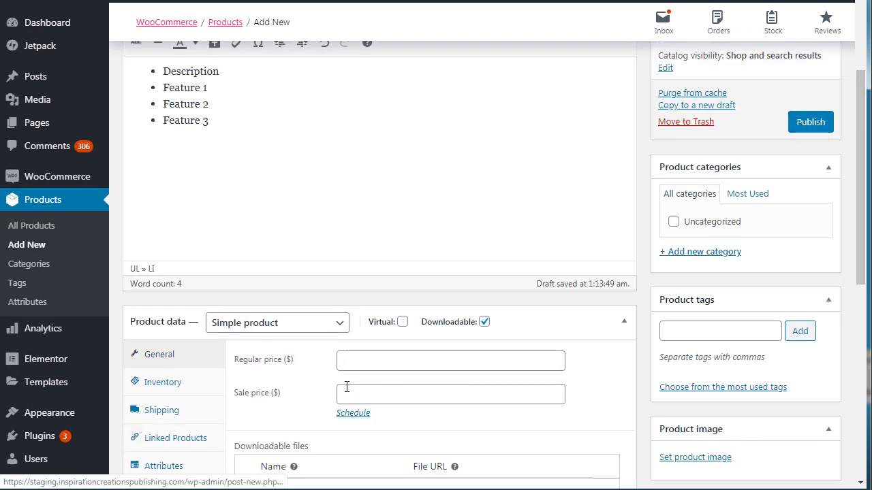
pyautogui.click(381, 391)
pyautogui.write('10')
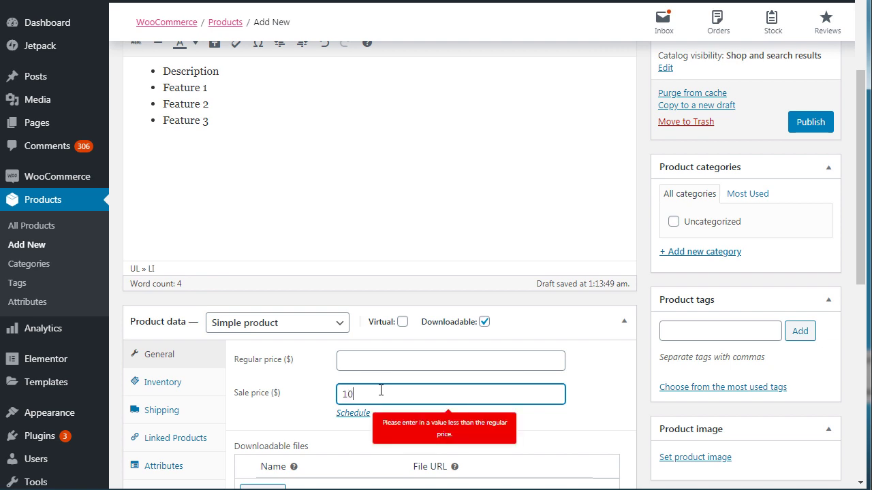
pyautogui.click(376, 364)
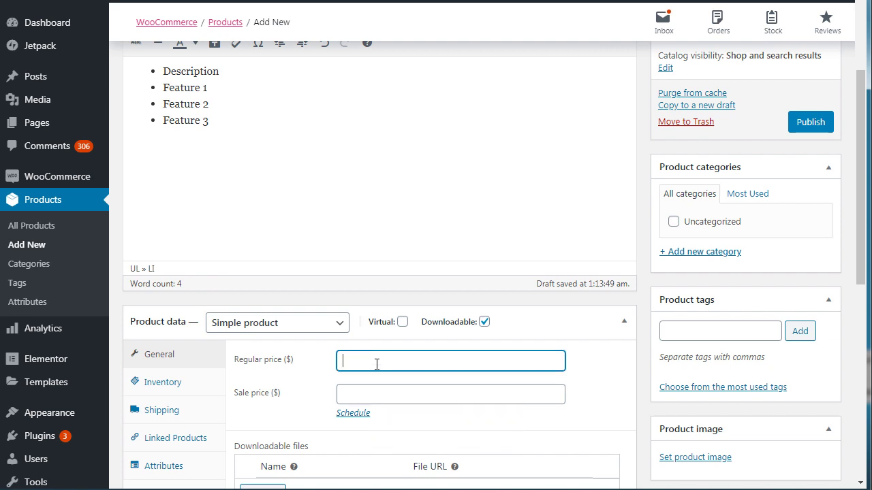
pyautogui.write('30')
pyautogui.click(358, 392)
pyautogui.write('10')
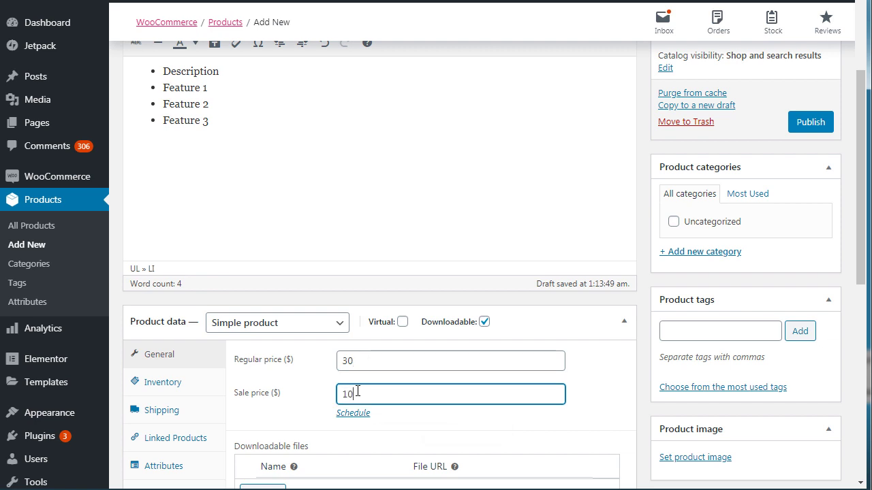
pyautogui.click(808, 129)
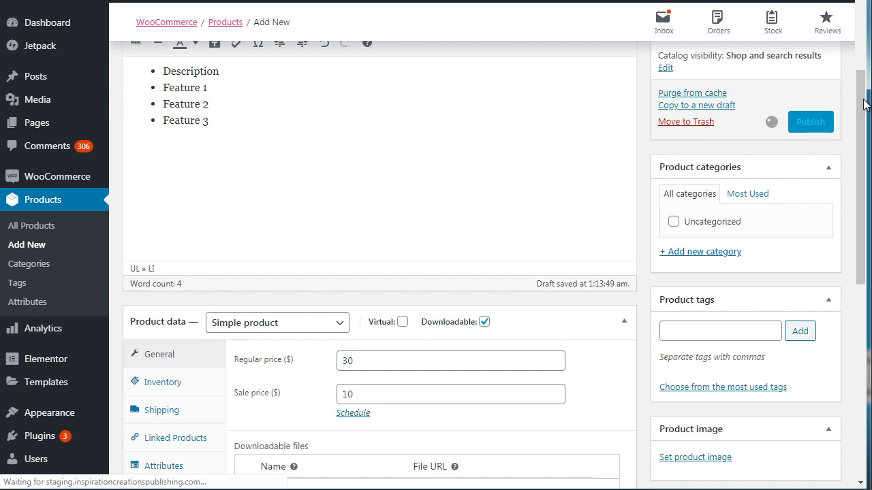